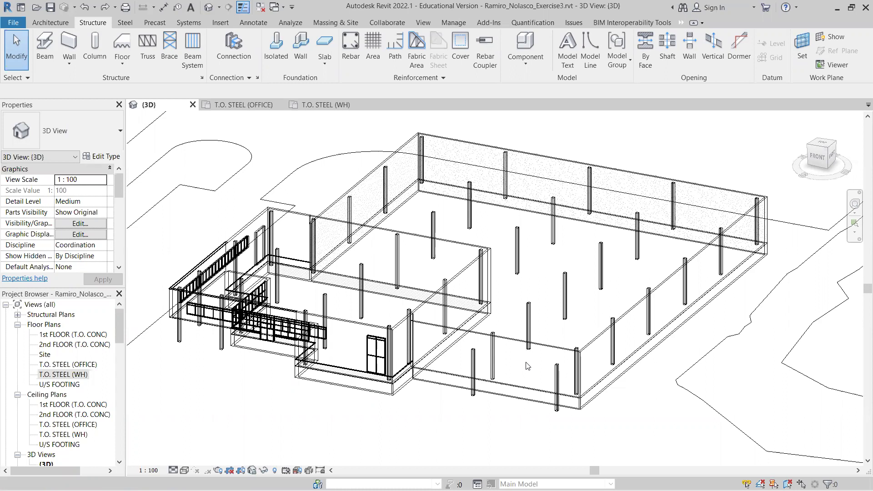
# Switch to CADD30199-EX03.pdf, review the requirements for structural columns, piers and pads, and return to the Revit model
pyautogui.hotkey('alt', 'Tab')
pyautogui.hotkey('alt', 'Tab')
pyautogui.hotkey('alt', 'Tab')
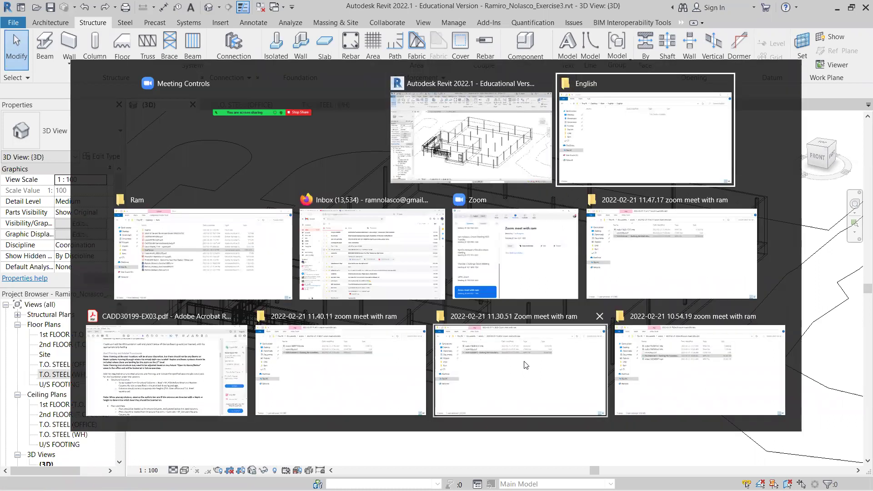
pyautogui.click(187, 373)
pyautogui.press('alt')
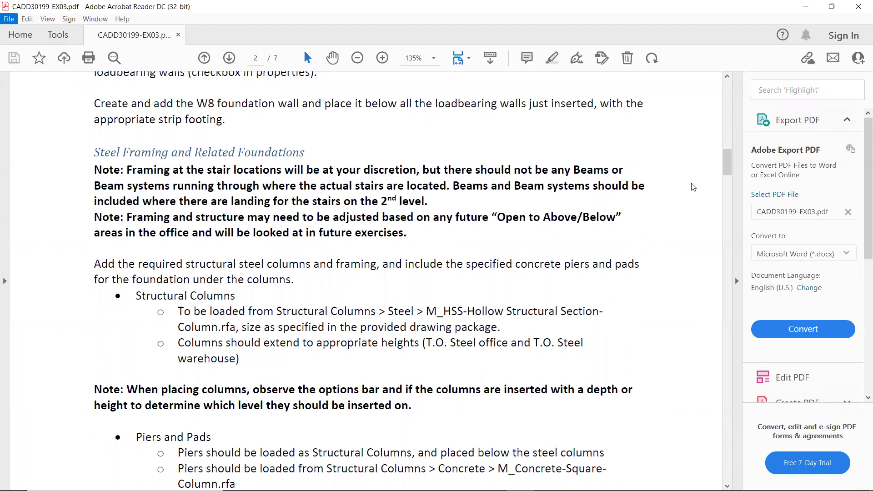
pyautogui.moveTo(728, 164); pyautogui.dragTo(725, 178)
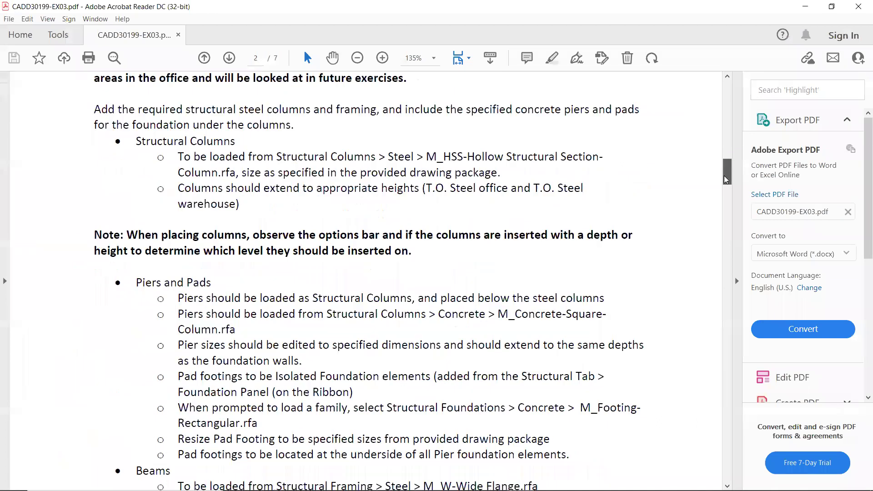
pyautogui.scroll(-3, 343, 204)
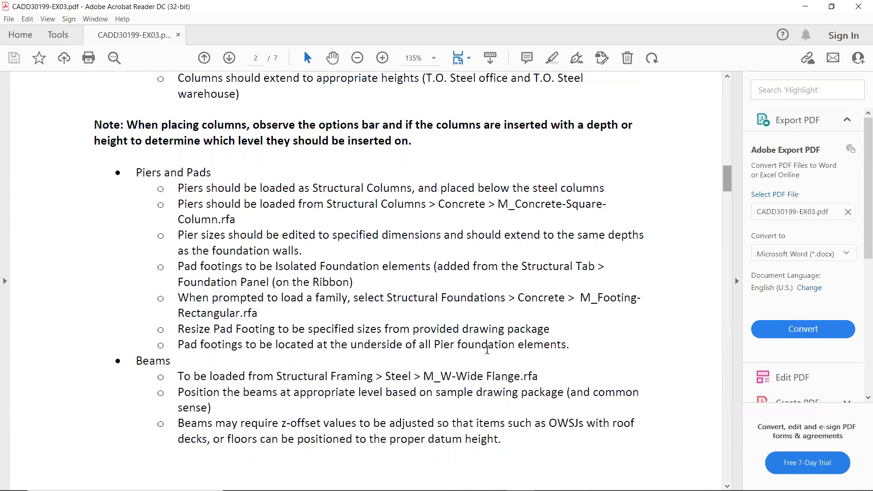
pyautogui.hotkey('alt', 'Tab')
pyautogui.hotkey('alt', 'Tab')
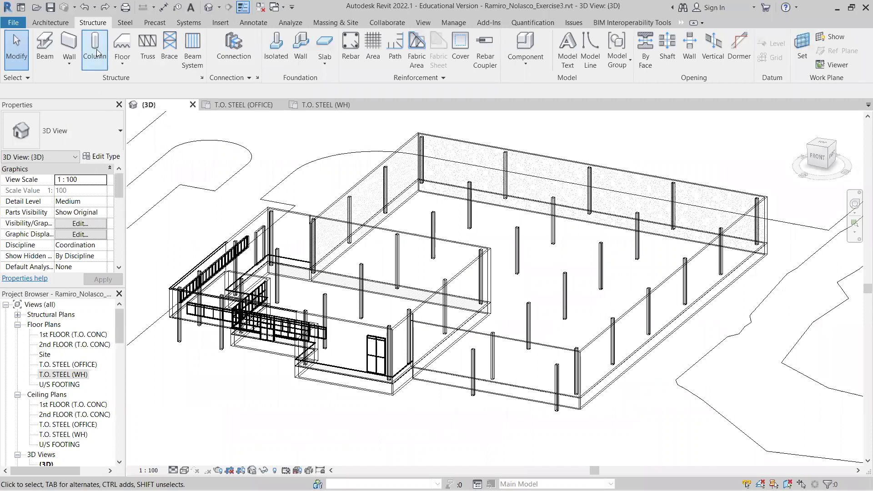
# Start a structural column and locate M_HSS-Hollow Structural Section-Column.rfa in the Structural Columns > Steel family folder
pyautogui.click(98, 48)
pyautogui.click(99, 132)
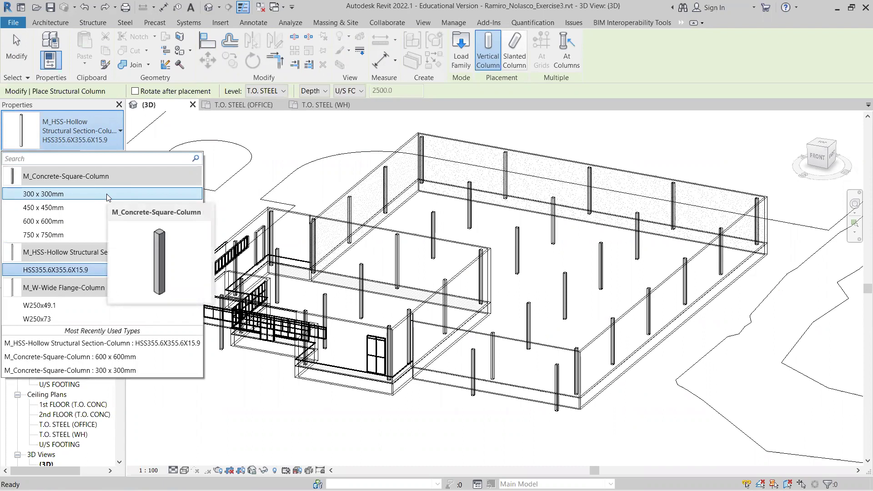
pyautogui.click(461, 57)
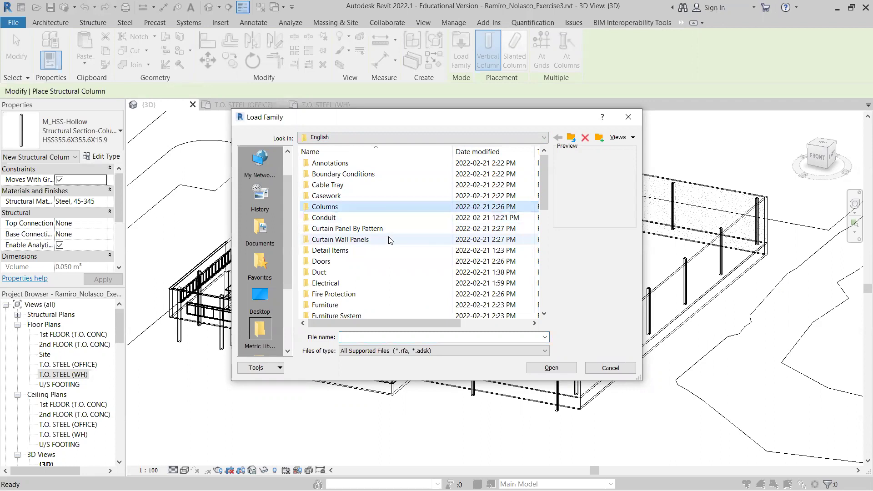
pyautogui.scroll(-4, 398, 246)
pyautogui.scroll(-3, 398, 246)
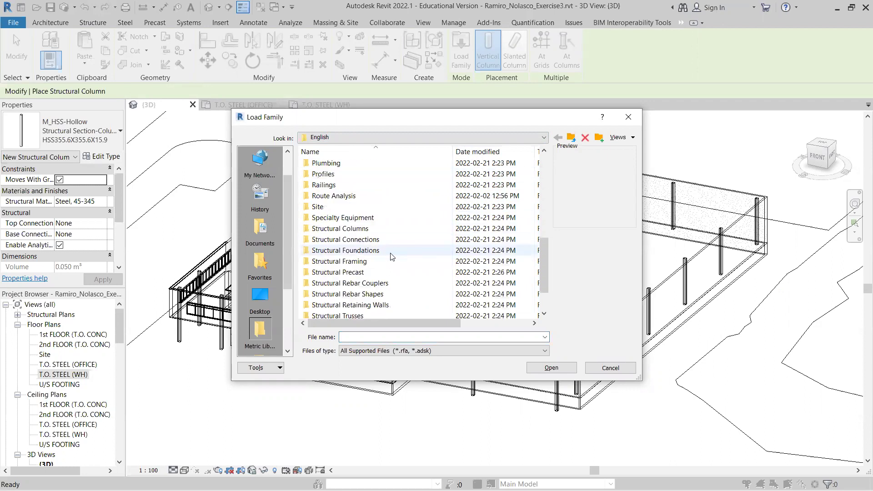
pyautogui.click(360, 231)
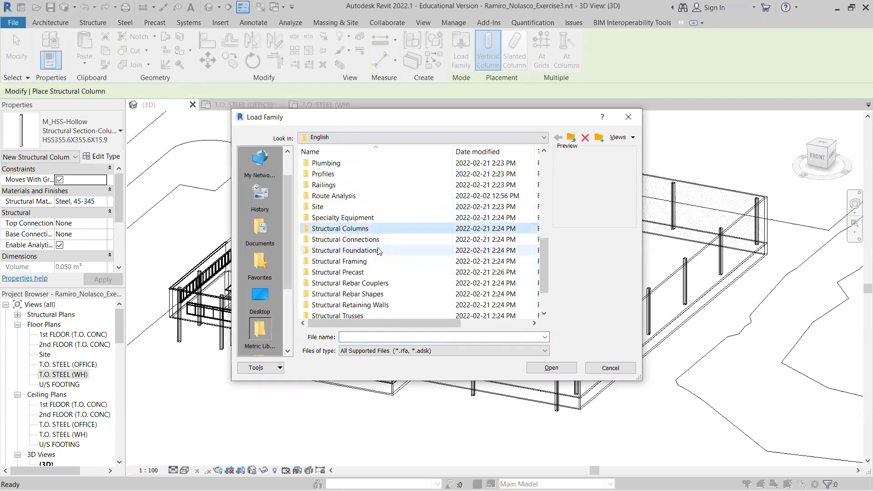
pyautogui.doubleClick(350, 229)
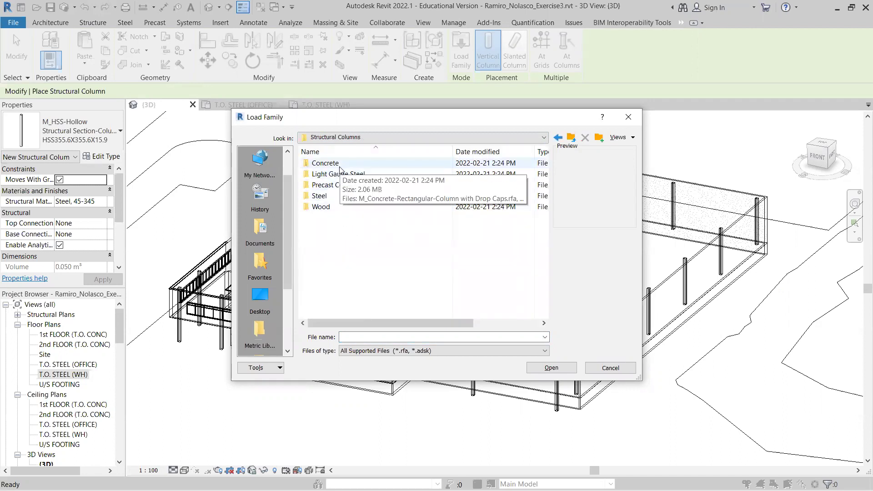
pyautogui.doubleClick(326, 199)
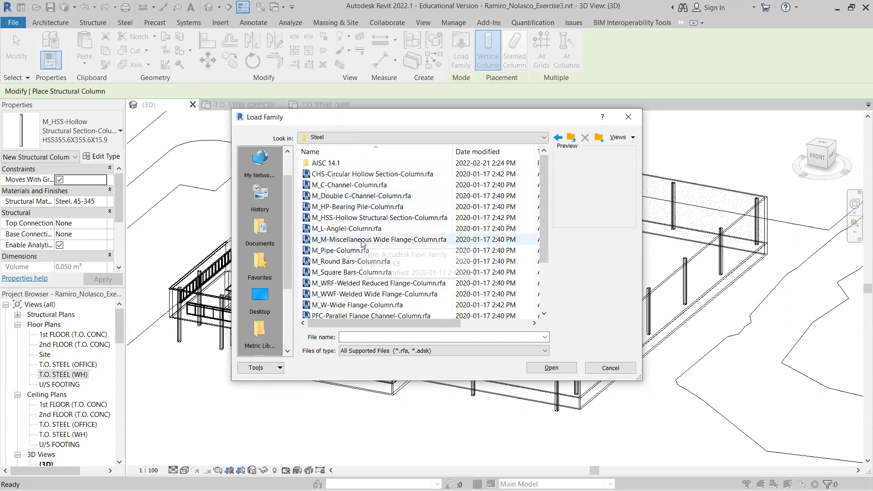
pyautogui.click(337, 218)
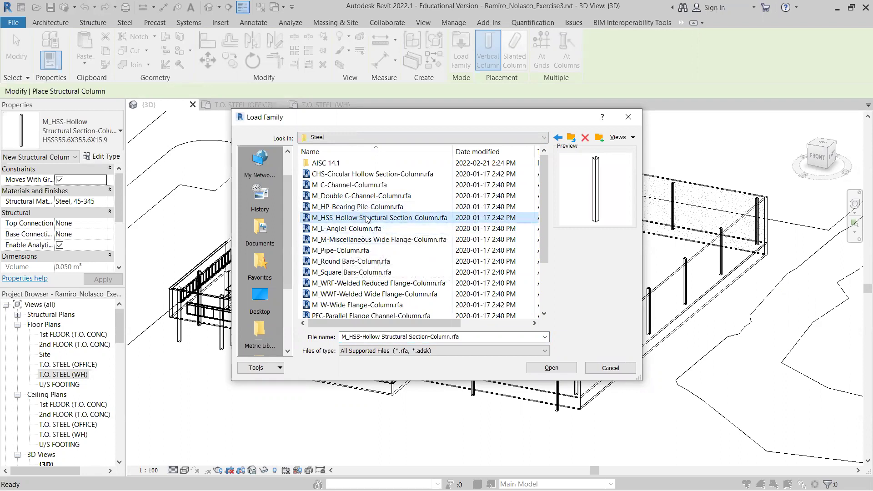
# Preview M_Concrete-Square-Column.rfa in the Structural Columns > Concrete family folder and leave without loading a family
pyautogui.click(571, 137)
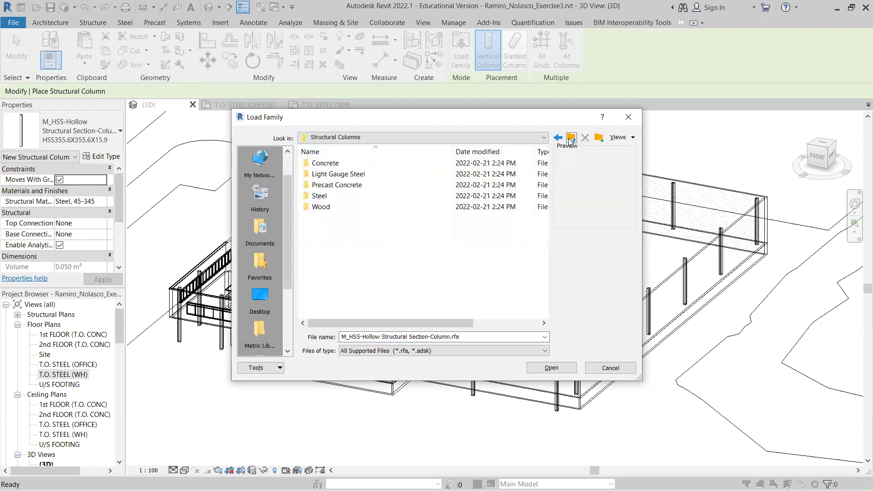
pyautogui.doubleClick(357, 164)
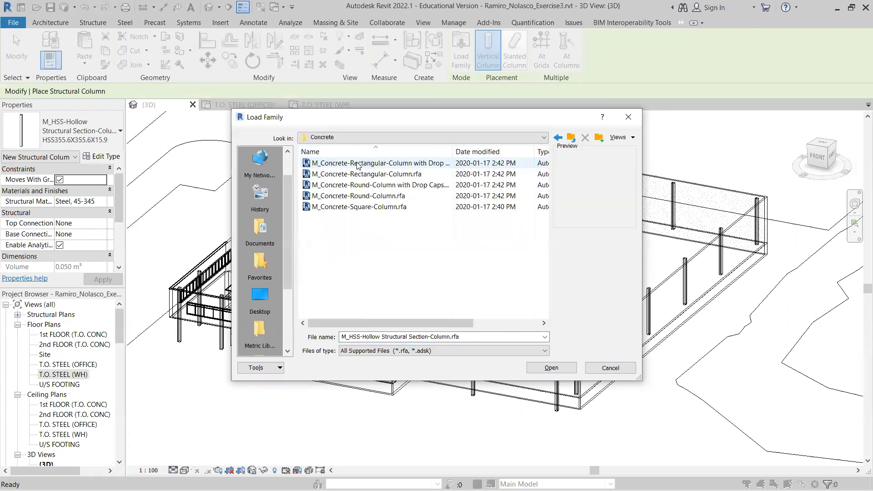
pyautogui.click(359, 208)
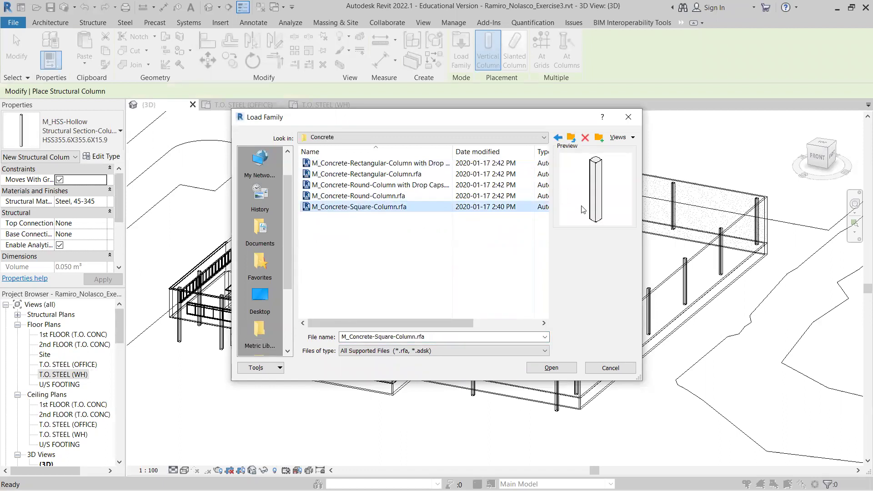
pyautogui.click(610, 368)
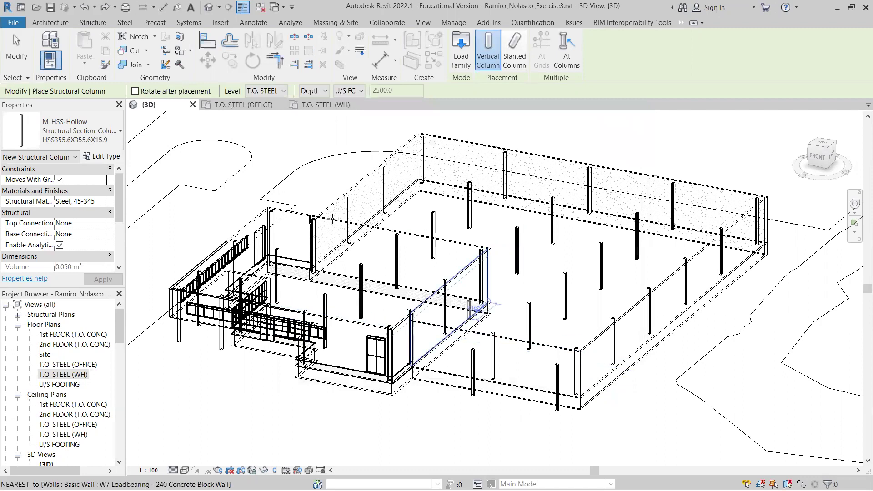
# Set the column type to M_Concrete-Square-Column 450 x 450mm and inspect the bases of the steel columns in 3D
pyautogui.click(106, 146)
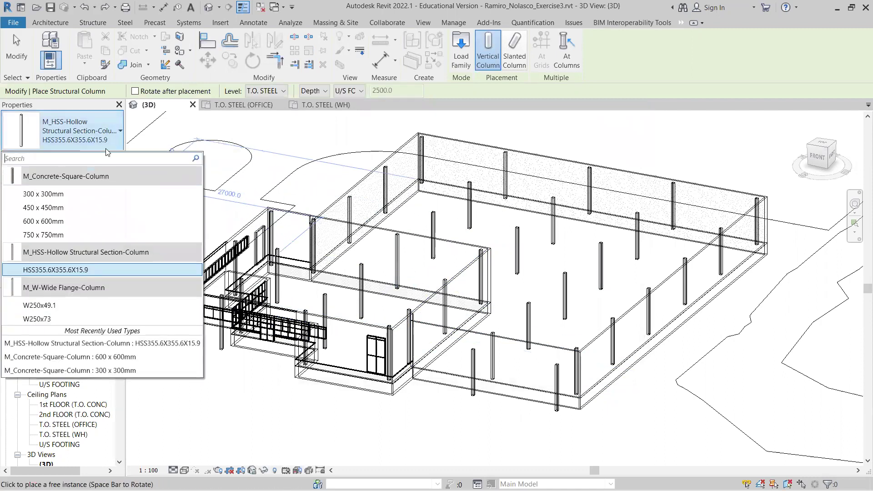
pyautogui.click(97, 207)
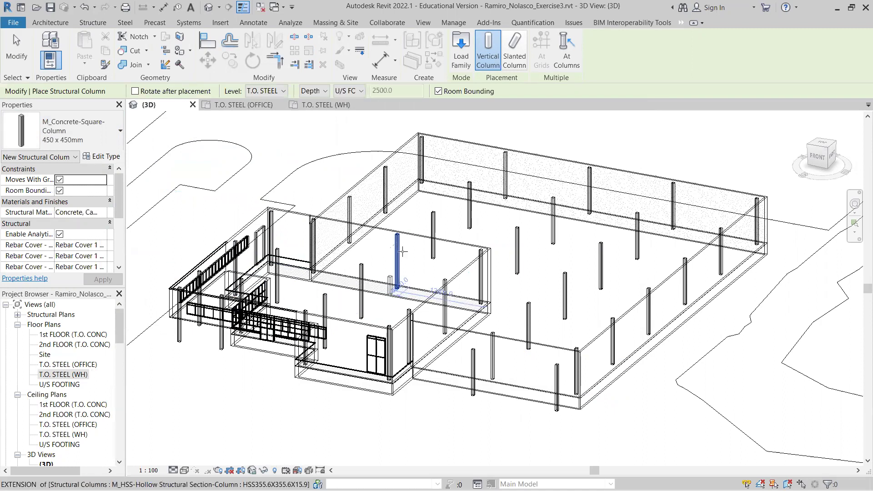
pyautogui.scroll(5, 445, 316)
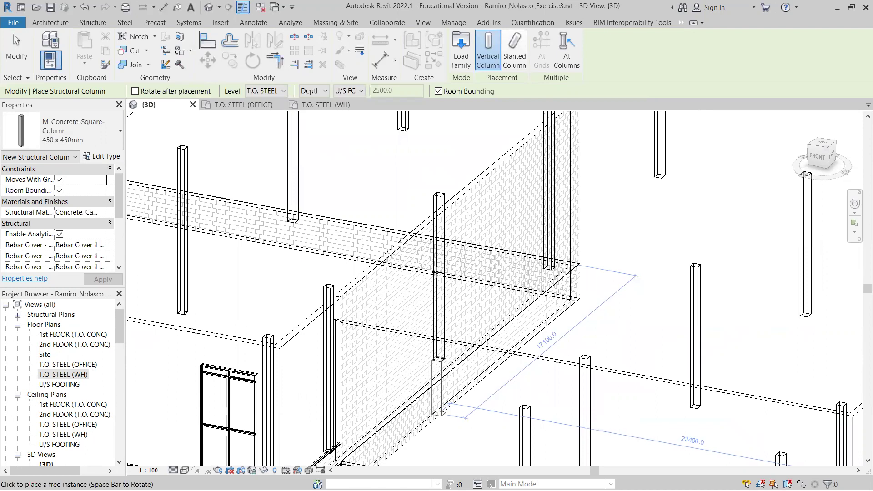
pyautogui.scroll(-5, 437, 273)
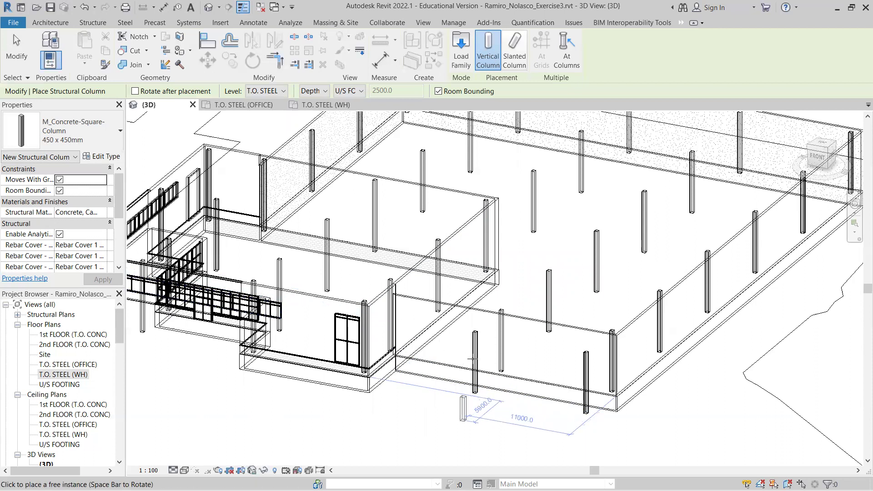
pyautogui.scroll(1, 475, 403)
pyautogui.scroll(5, 475, 402)
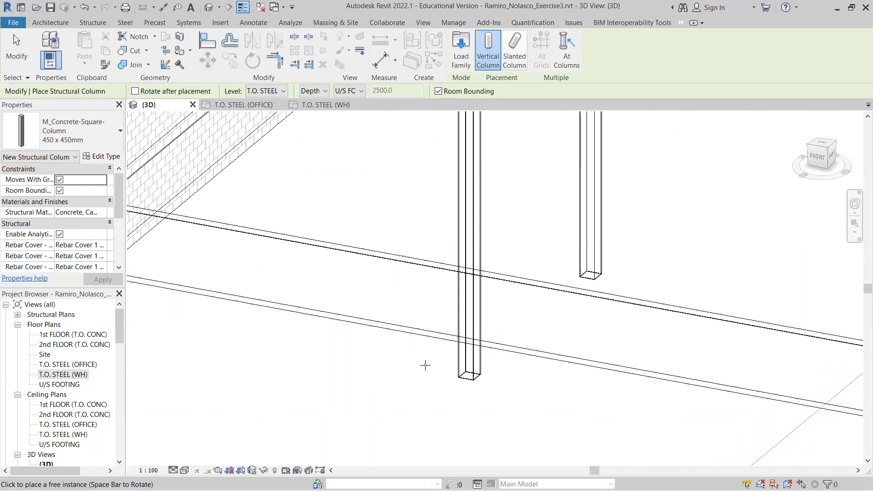
# Open the 1st FLOOR (T.O. CONC) floor plan and start placing a structural column there
pyautogui.doubleClick(73, 334)
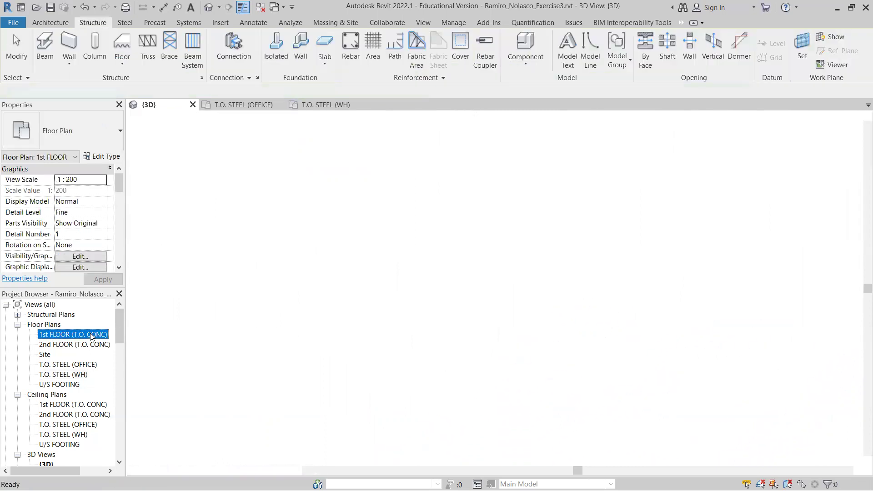
pyautogui.scroll(5, 460, 301)
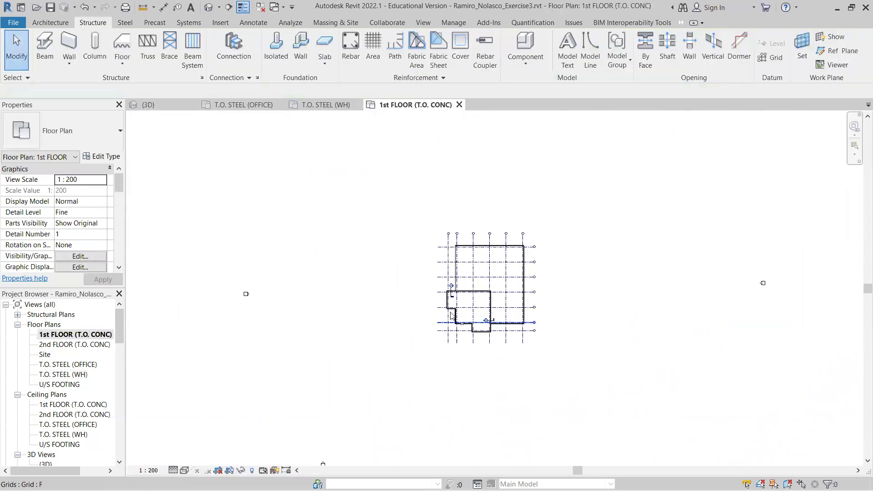
pyautogui.scroll(1, 476, 288)
pyautogui.scroll(-1, 565, 205)
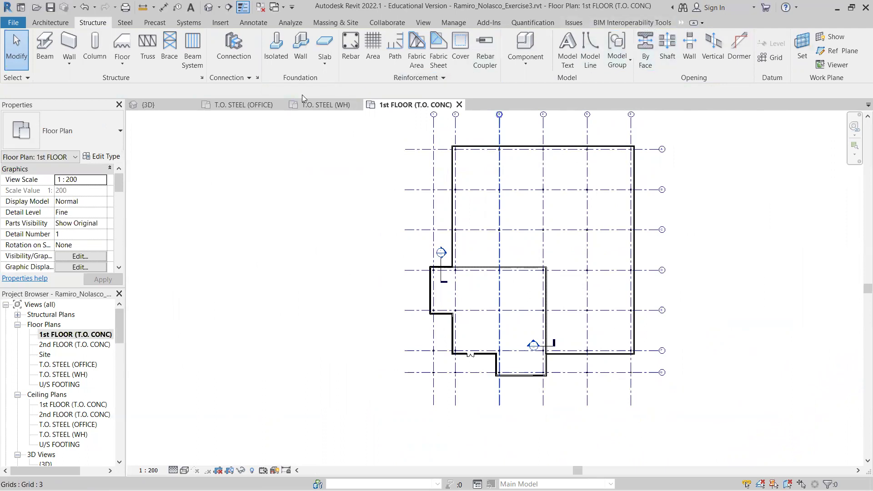
pyautogui.click(53, 23)
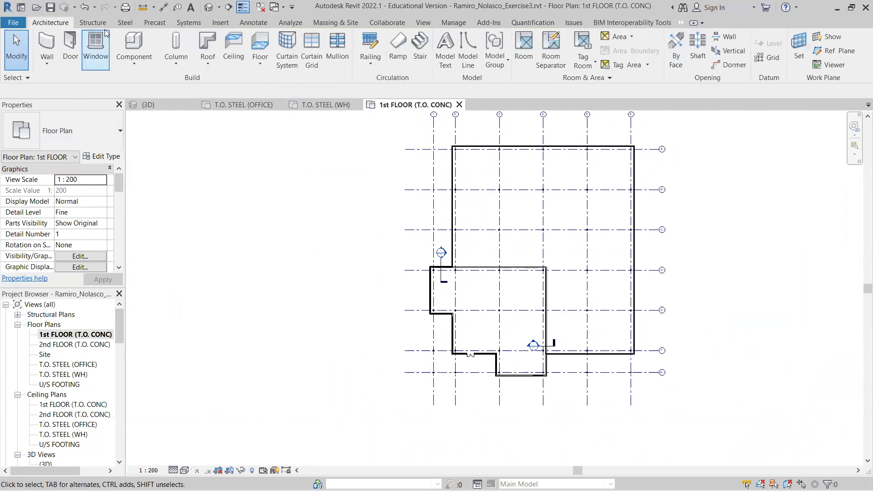
pyautogui.click(93, 24)
pyautogui.click(95, 45)
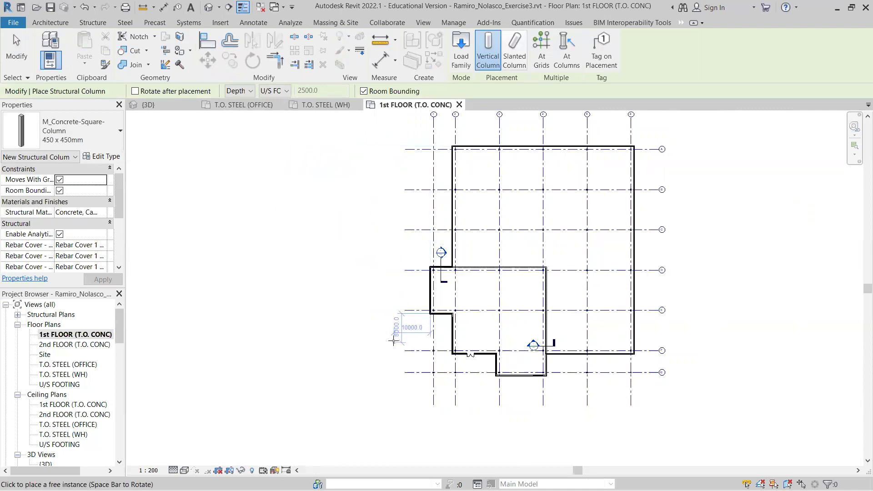
pyautogui.click(544, 55)
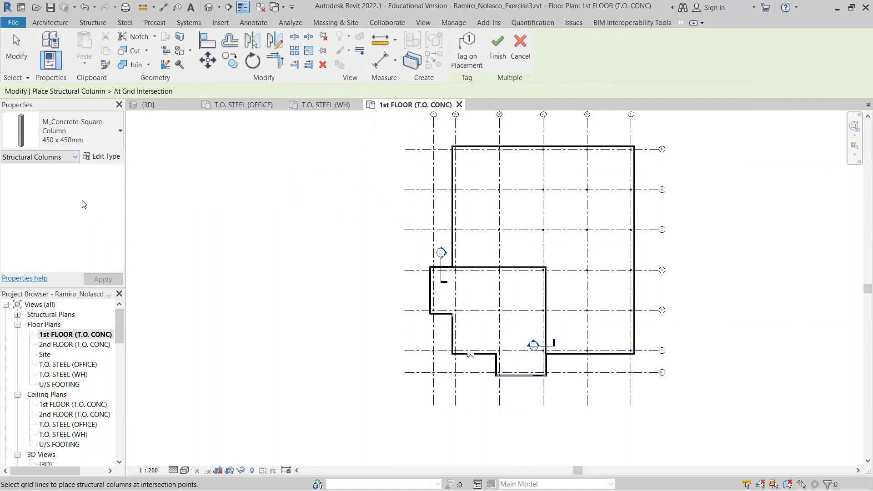
pyautogui.click(433, 137)
pyautogui.click(519, 58)
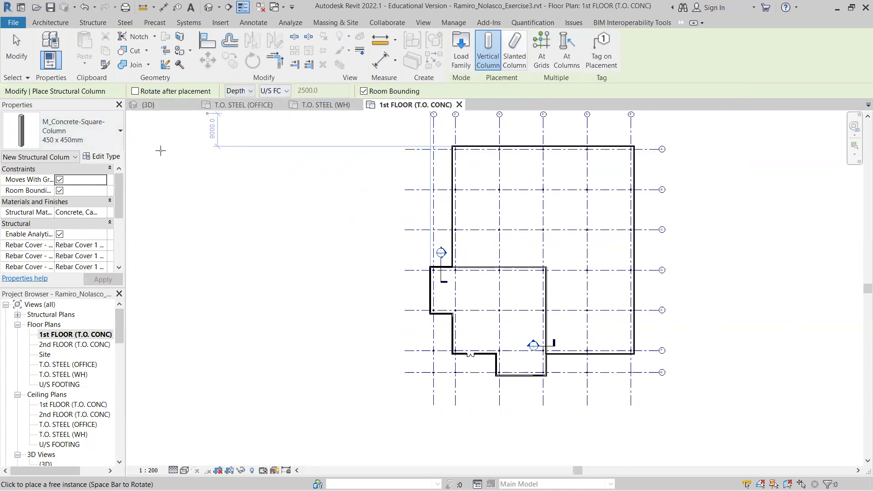
# Review the new column's instance properties and the available level and height options for its depth
pyautogui.scroll(-5, 88, 235)
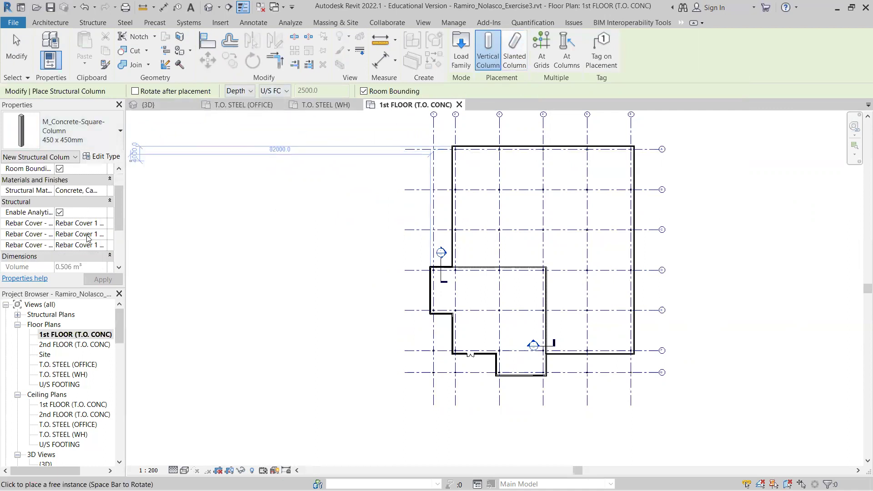
pyautogui.scroll(5, 89, 241)
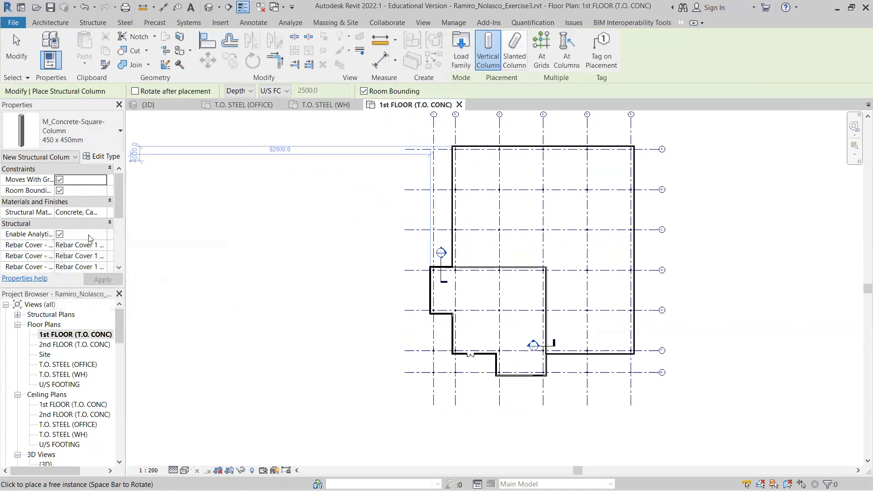
pyautogui.scroll(-5, 90, 248)
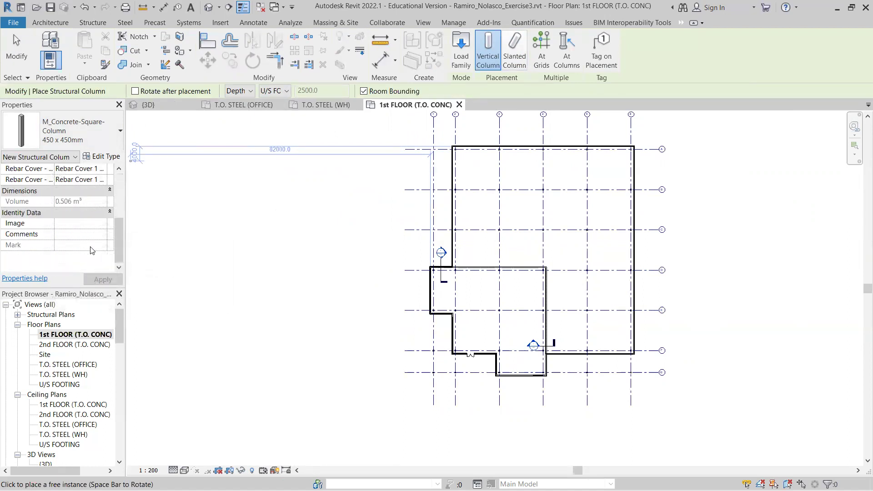
pyautogui.scroll(5, 91, 250)
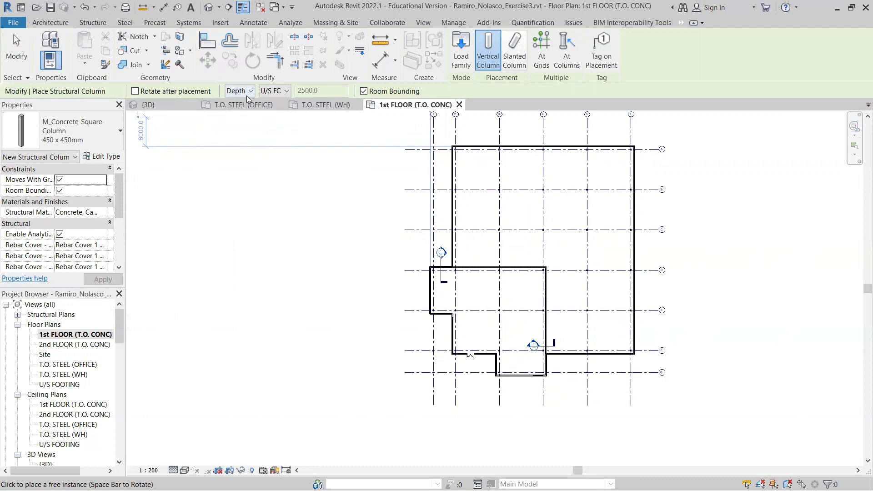
pyautogui.click(287, 91)
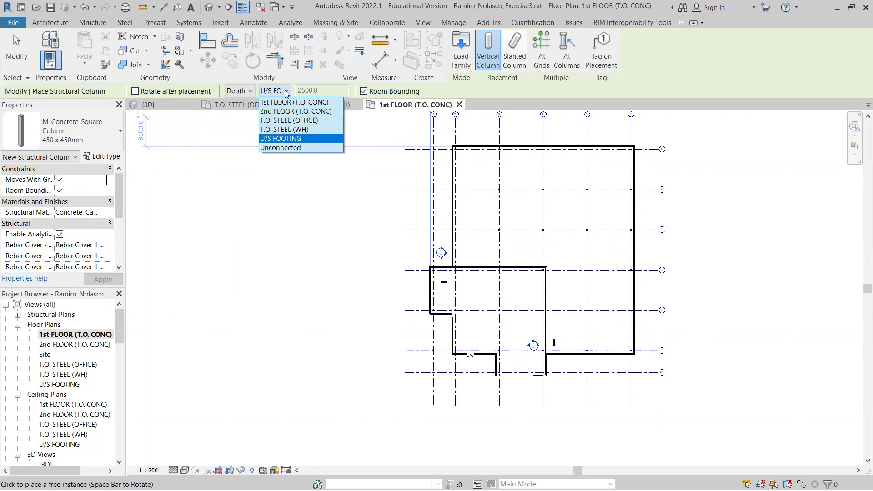
pyautogui.click(293, 148)
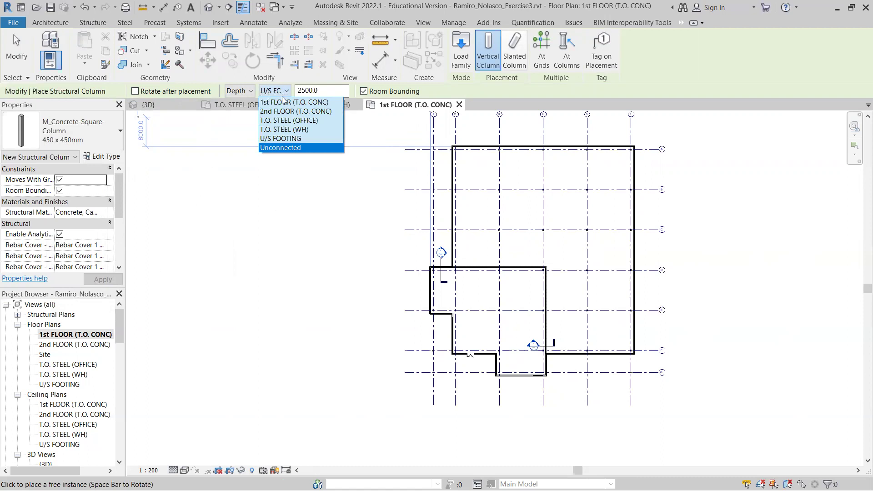
pyautogui.click(310, 111)
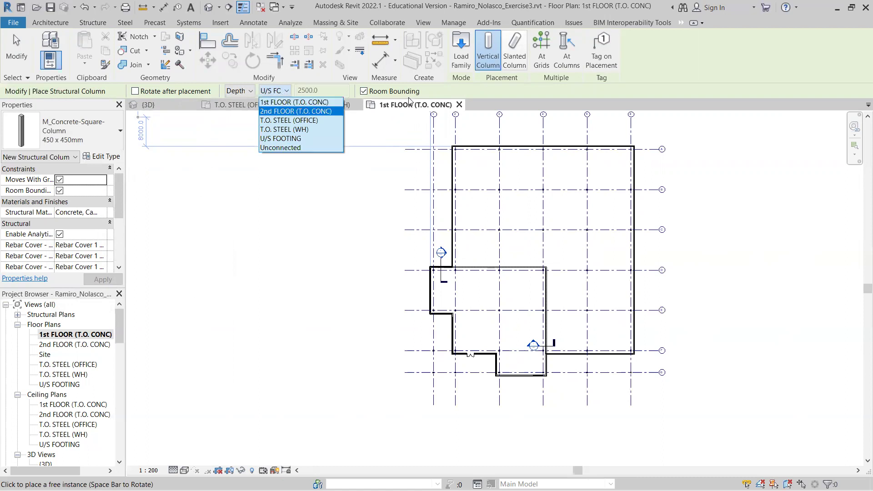
pyautogui.click(434, 95)
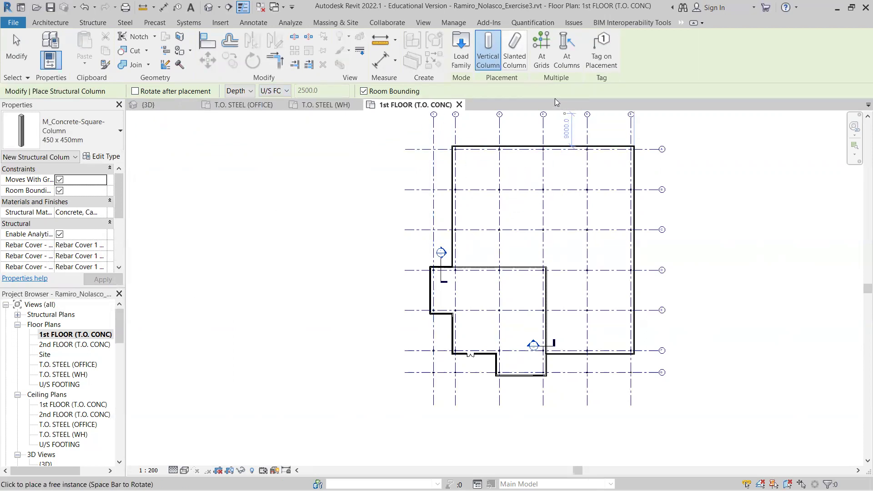
# Place 450 x 450mm concrete square columns at all the grid intersections, with their depth going down to U/S FOOTING
pyautogui.click(541, 47)
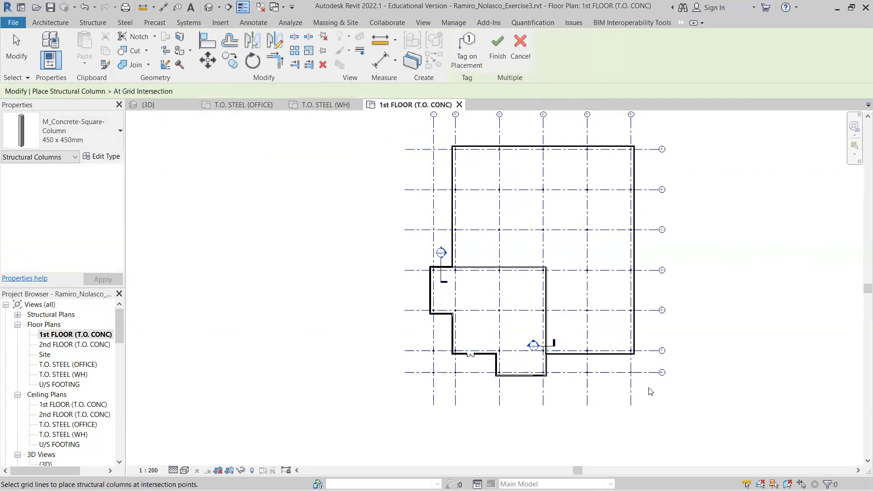
pyautogui.moveTo(650, 390); pyautogui.dragTo(413, 136)
pyautogui.click(493, 48)
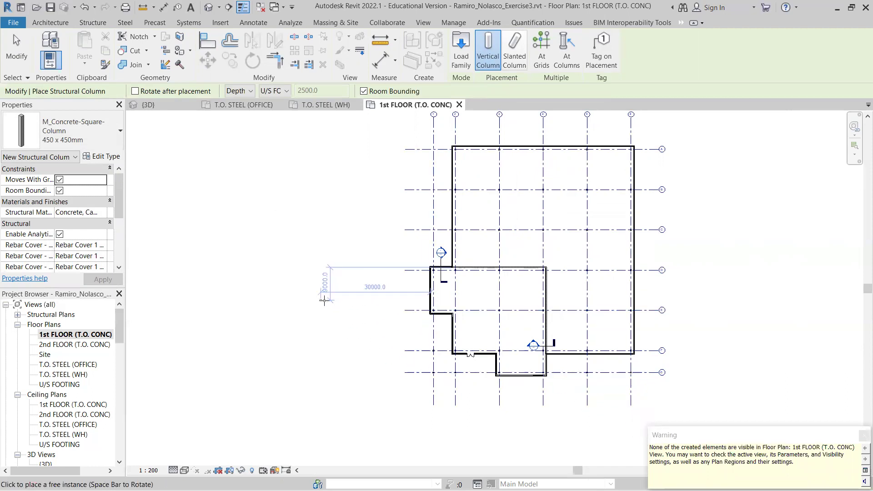
pyautogui.click(251, 92)
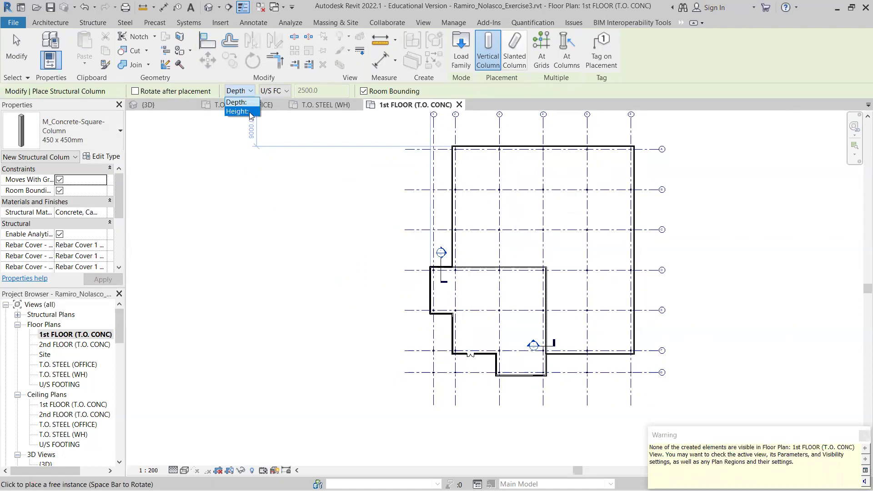
pyautogui.click(443, 91)
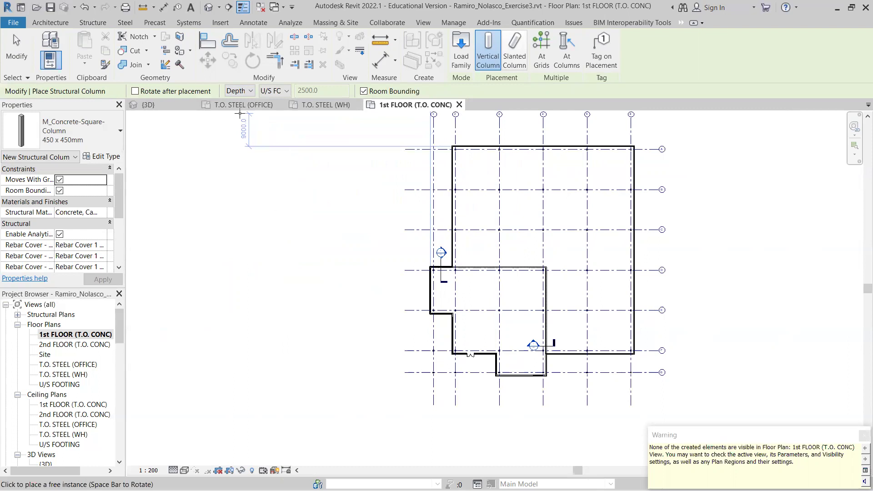
# Examine in the 3D view how the concrete piers sit beneath the steel columns, and end the column placement
pyautogui.click(162, 104)
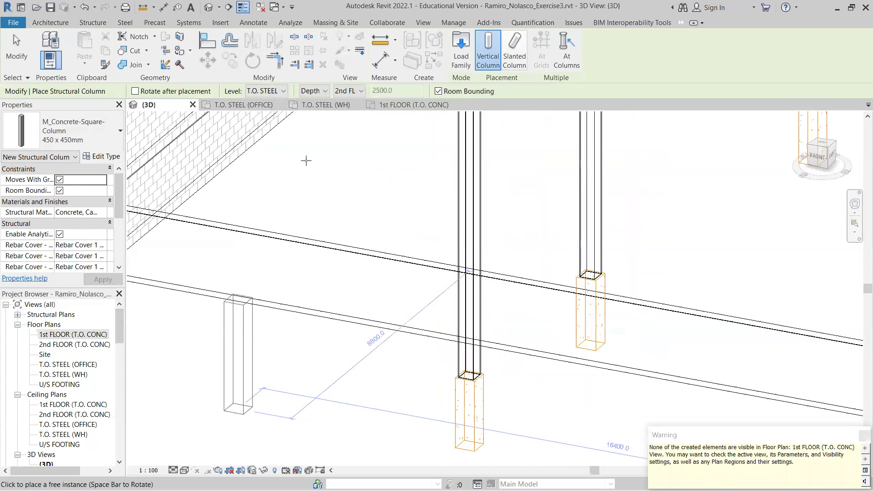
pyautogui.scroll(5, 466, 392)
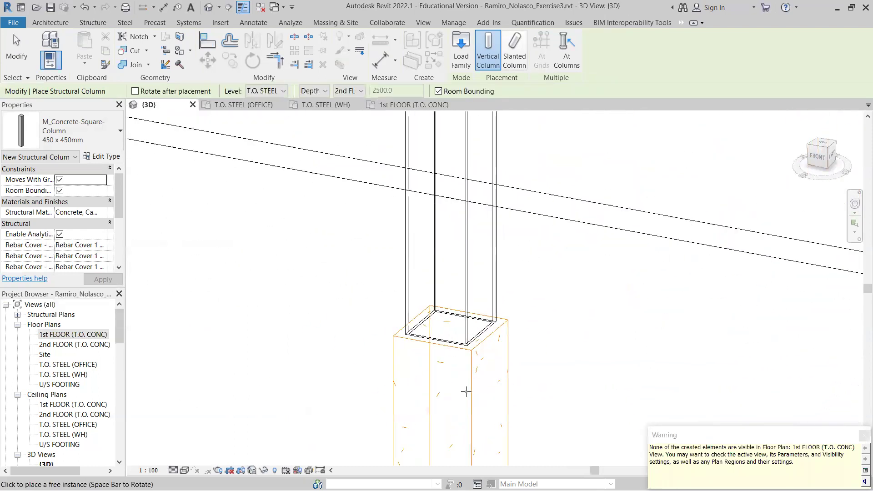
pyautogui.scroll(1, 473, 379)
pyautogui.scroll(-6, 518, 346)
pyautogui.scroll(-4, 565, 344)
pyautogui.scroll(-3, 542, 360)
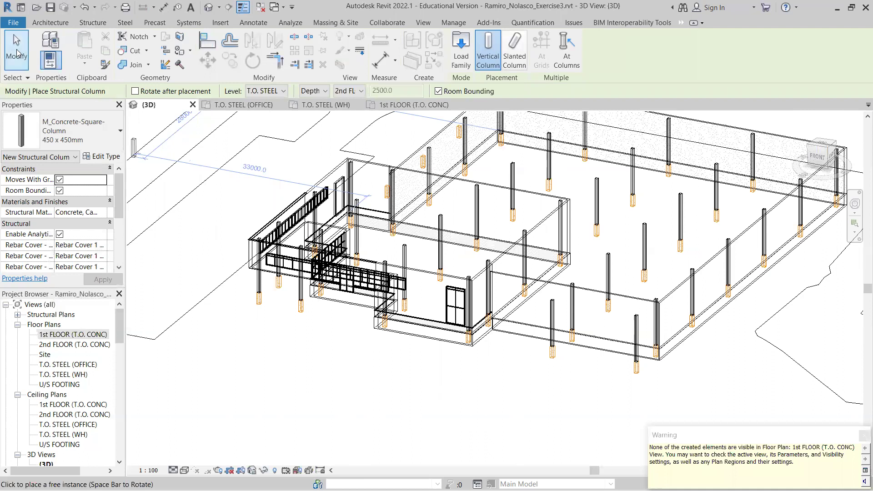
pyautogui.click(16, 54)
pyautogui.scroll(-3, 420, 341)
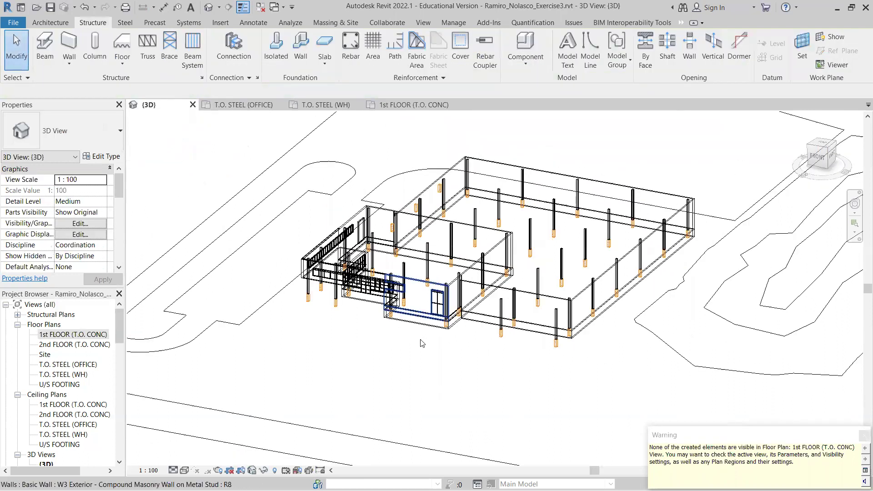
# Select the three free-standing concrete piers outside the building that have no steel column above them
pyautogui.keyDown('shift'); pyautogui.moveTo(423, 348); pyautogui.dragTo(570, 312, button='middle'); pyautogui.keyUp('shift')
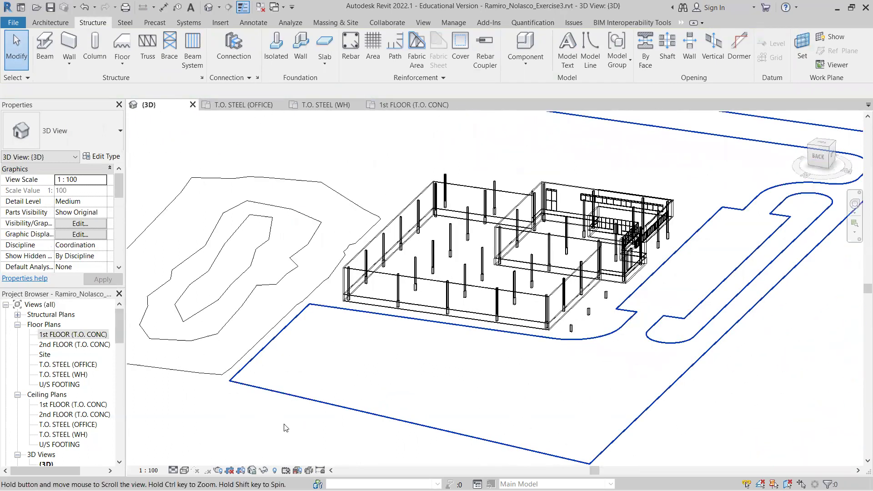
pyautogui.click(185, 470)
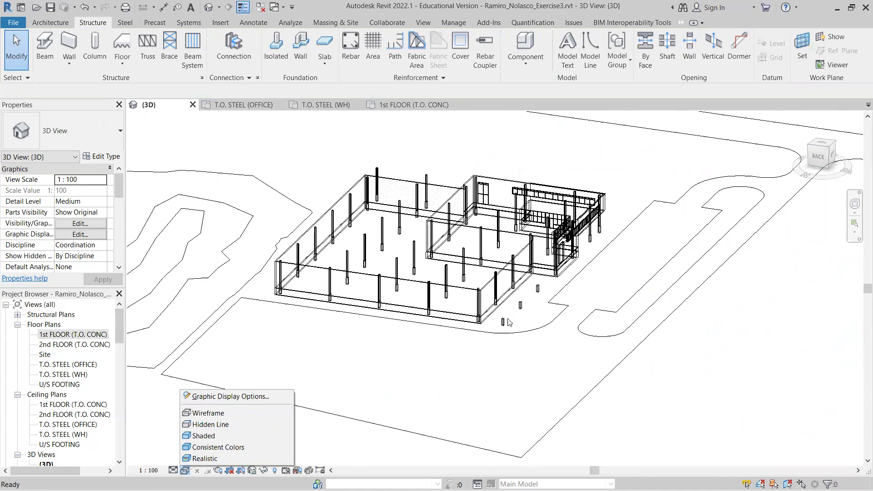
pyautogui.click(474, 351)
pyautogui.scroll(6, 512, 327)
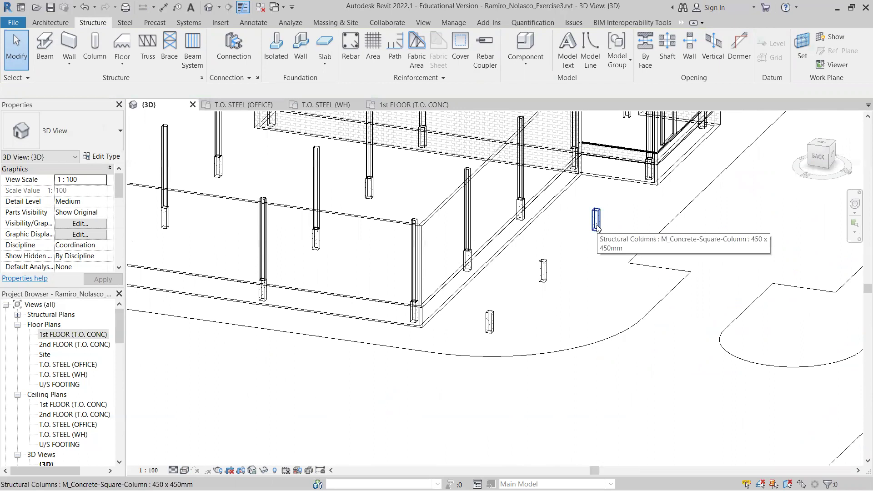
pyautogui.click(596, 223)
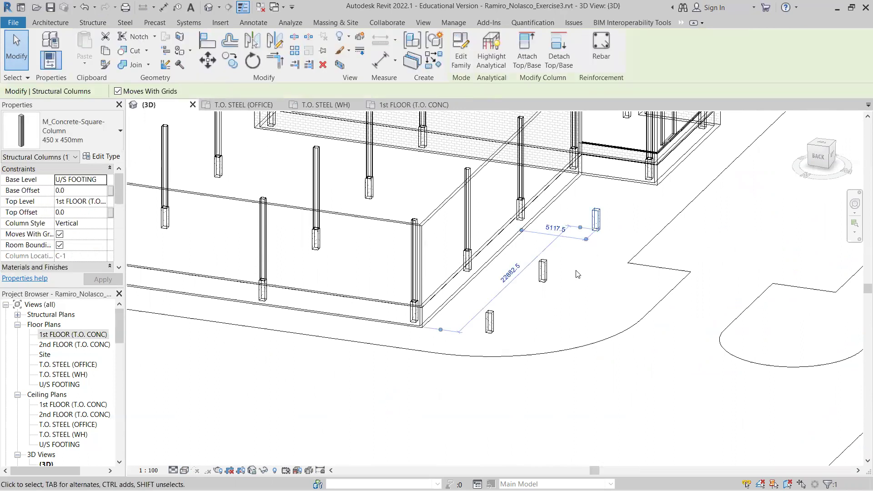
pyautogui.keyDown('ctrl'); pyautogui.click(545, 270); pyautogui.keyUp('ctrl')
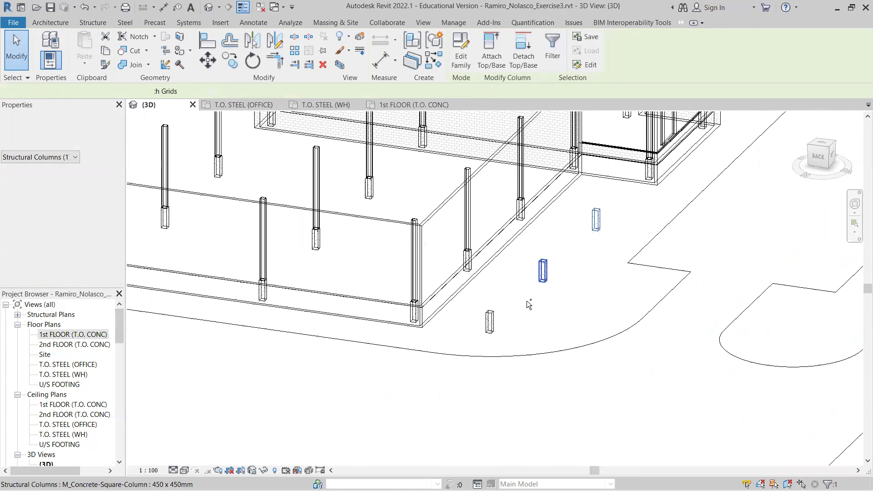
pyautogui.keyDown('ctrl'); pyautogui.click(490, 322); pyautogui.keyUp('ctrl')
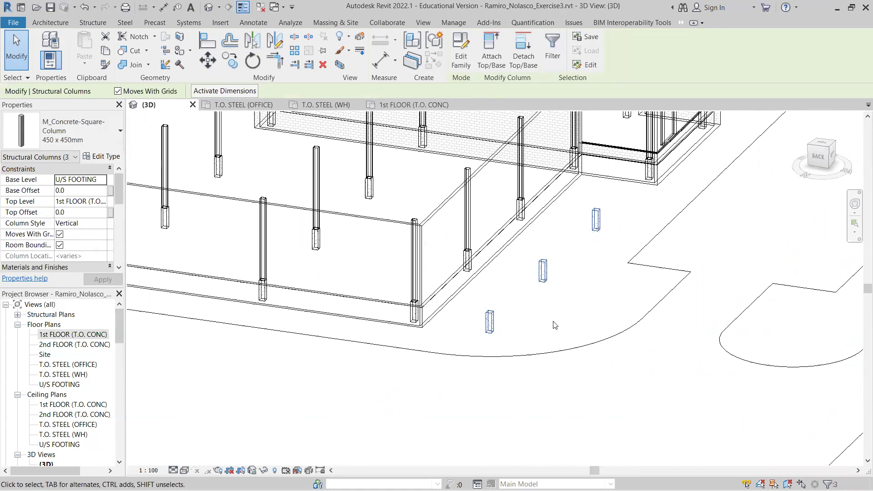
pyautogui.scroll(-4, 553, 325)
pyautogui.scroll(-2, 555, 321)
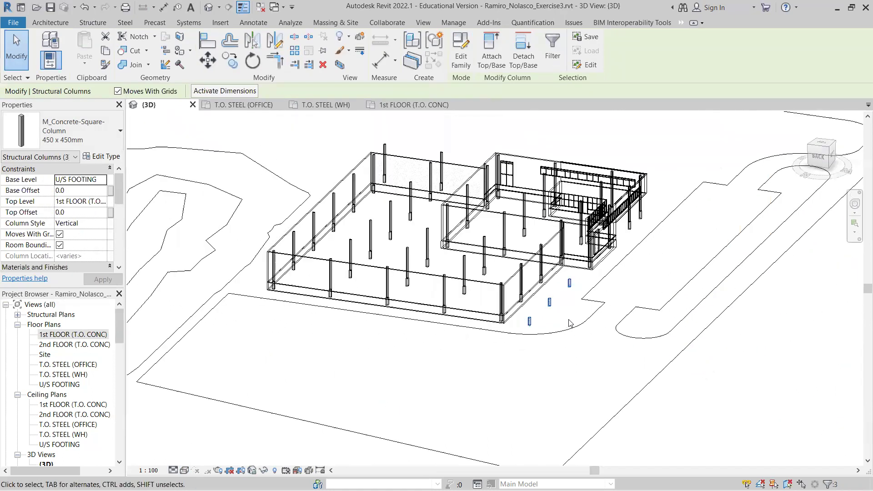
pyautogui.click(584, 337)
# Select the two steel columns outside the building walls with their piers, and try to filter the selection to Structural Columns
pyautogui.keyDown('shift'); pyautogui.moveTo(597, 333); pyautogui.dragTo(324, 362, button='middle'); pyautogui.keyUp('shift')
pyautogui.scroll(3, 399, 303)
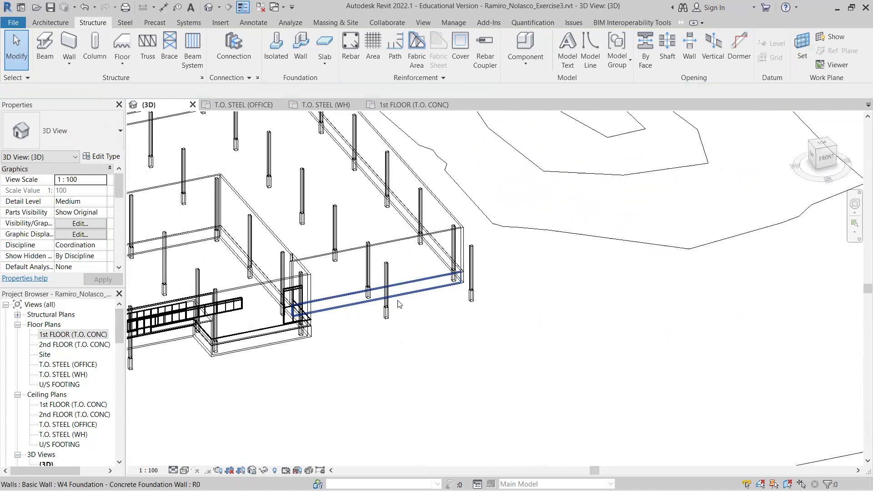
pyautogui.scroll(2, 398, 303)
pyautogui.scroll(-5, 394, 307)
pyautogui.keyDown('shift'); pyautogui.moveTo(396, 346); pyautogui.dragTo(524, 409, button='middle'); pyautogui.keyUp('shift')
pyautogui.scroll(2, 514, 289)
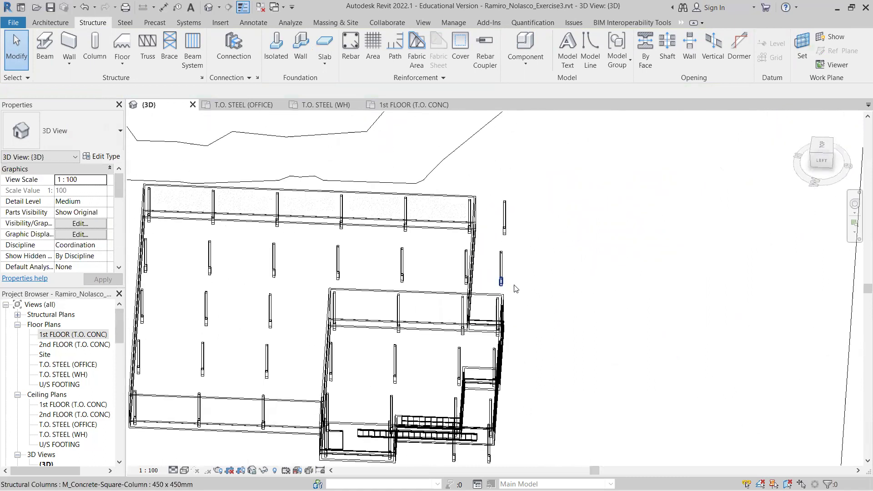
pyautogui.moveTo(517, 293); pyautogui.dragTo(499, 199)
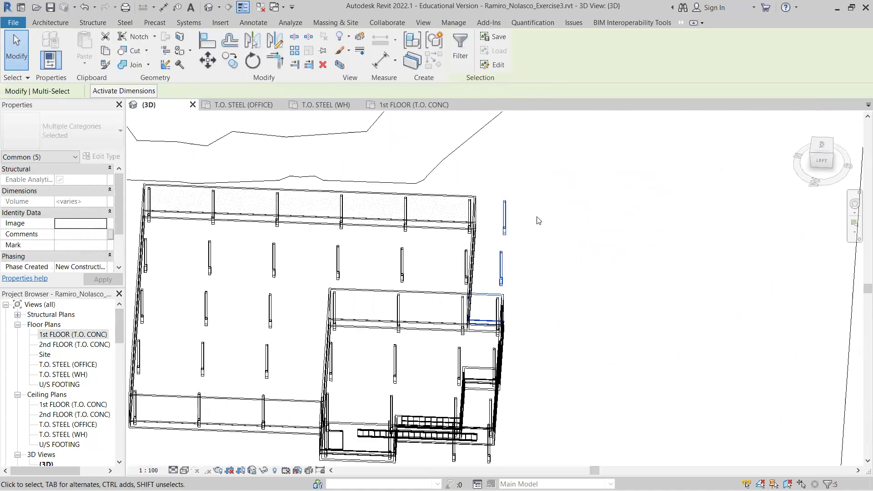
pyautogui.click(458, 51)
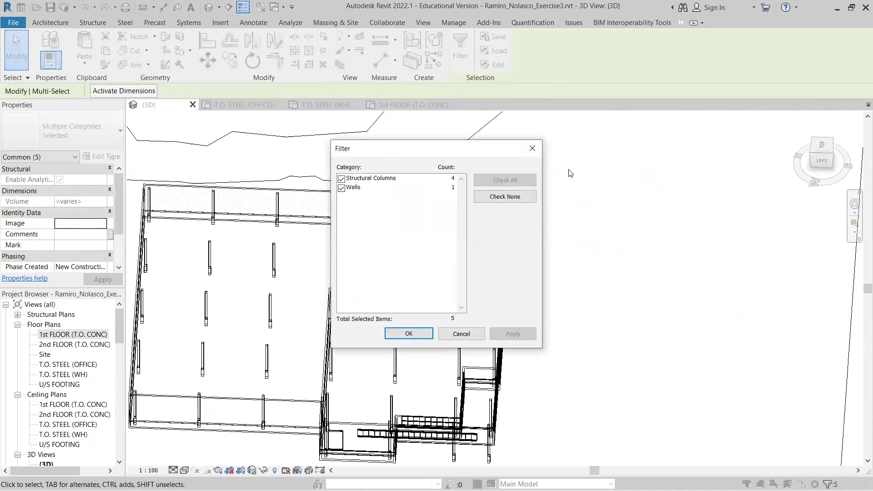
pyautogui.click(503, 196)
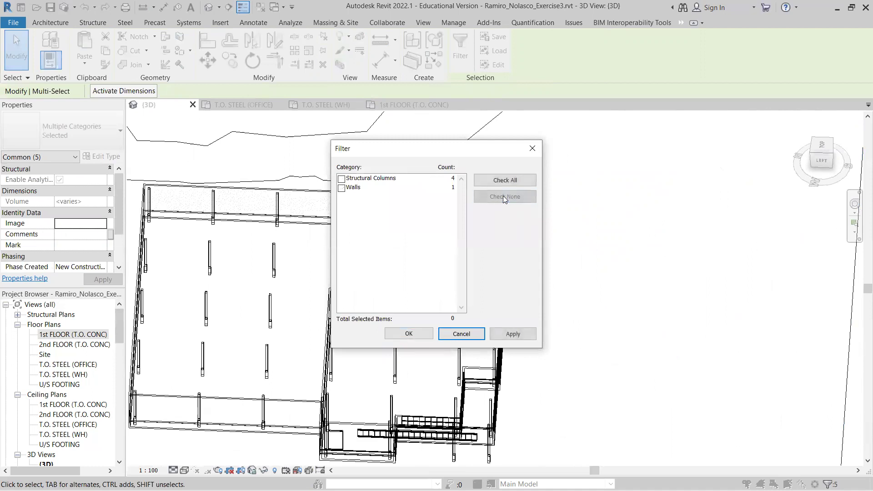
pyautogui.click(376, 179)
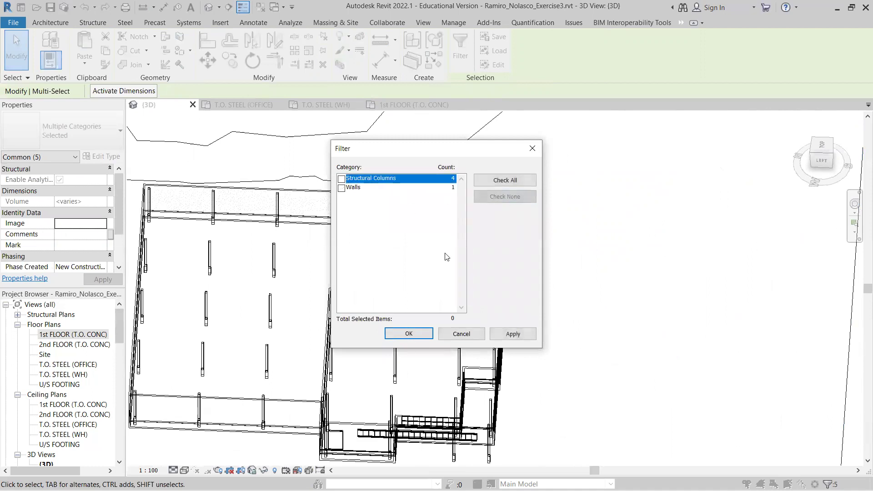
pyautogui.click(420, 335)
# Delete the two steel columns standing outside the building walls together with the concrete piers beneath them
pyautogui.keyDown('shift'); pyautogui.moveTo(598, 327); pyautogui.dragTo(513, 341, button='middle'); pyautogui.keyUp('shift')
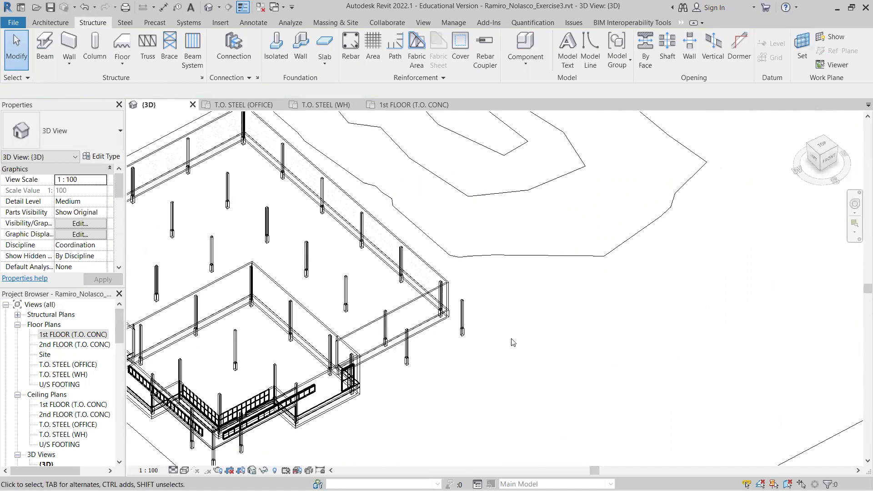
pyautogui.press('Delete')
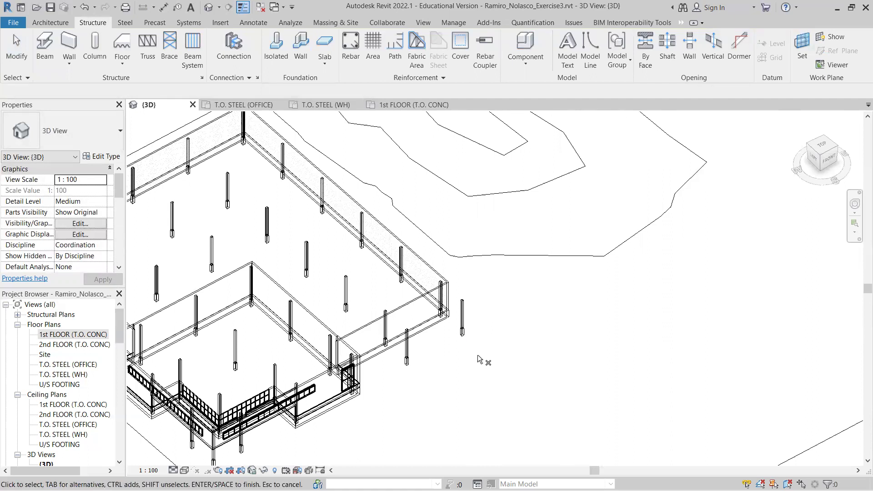
pyautogui.keyDown('shift'); pyautogui.moveTo(480, 359); pyautogui.dragTo(555, 321, button='middle'); pyautogui.keyUp('shift')
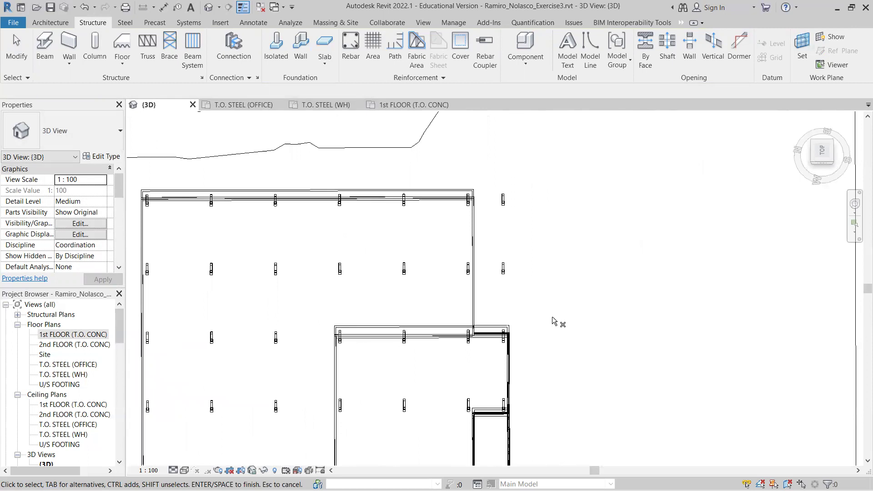
pyautogui.moveTo(535, 294); pyautogui.dragTo(494, 175)
pyautogui.press('Return')
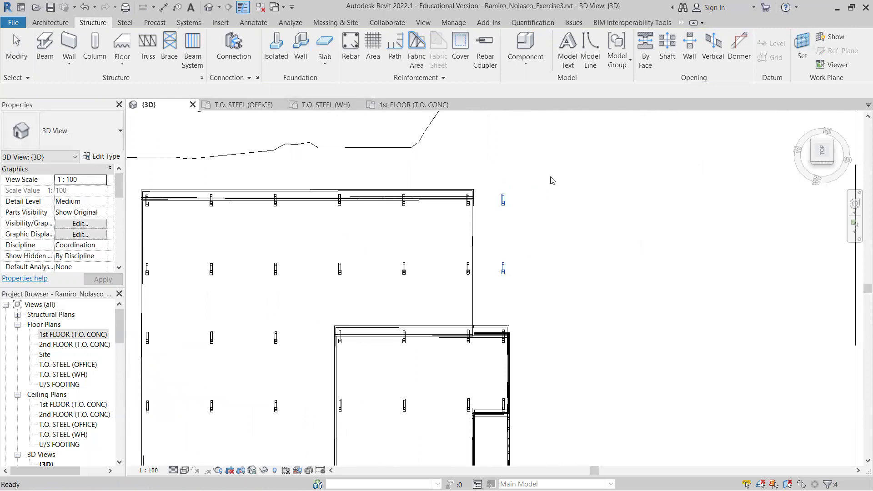
# Inspect the concrete pier and steel column at the building corner against the foundation wall
pyautogui.keyDown('shift'); pyautogui.moveTo(554, 314); pyautogui.dragTo(400, 353, button='middle'); pyautogui.keyUp('shift')
pyautogui.scroll(2, 400, 352)
pyautogui.scroll(2, 384, 338)
pyautogui.scroll(4, 406, 341)
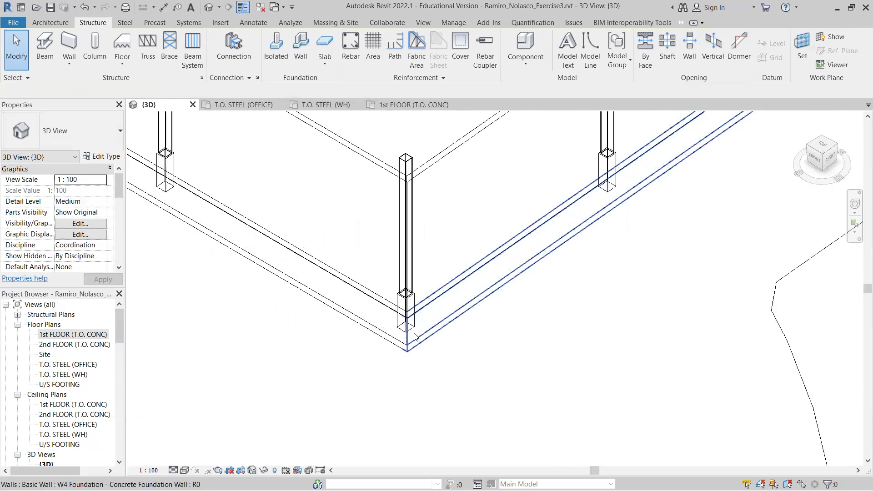